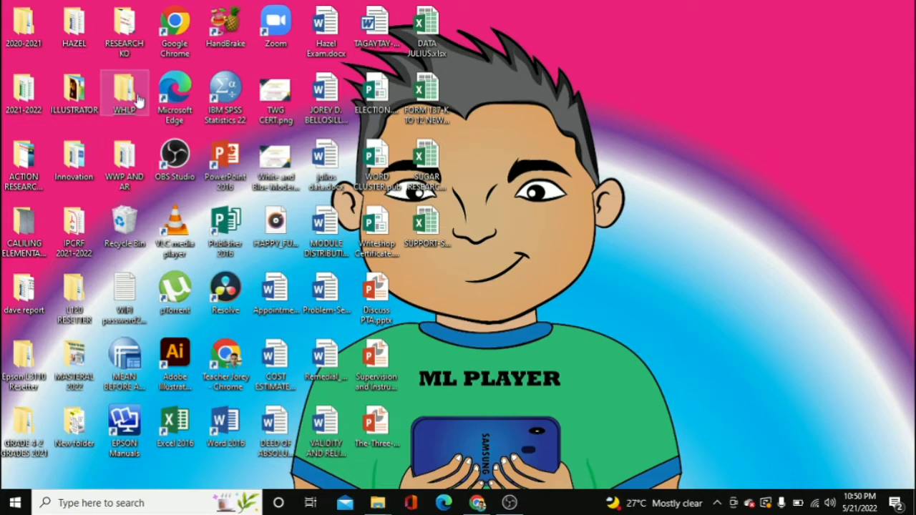
Browse 2020-2021 > 4th Rating Modules > ARALPAN4, maximize the window, and bring up the first PDF's menu
{"action": "double_click", "coordinate": [24, 28]}
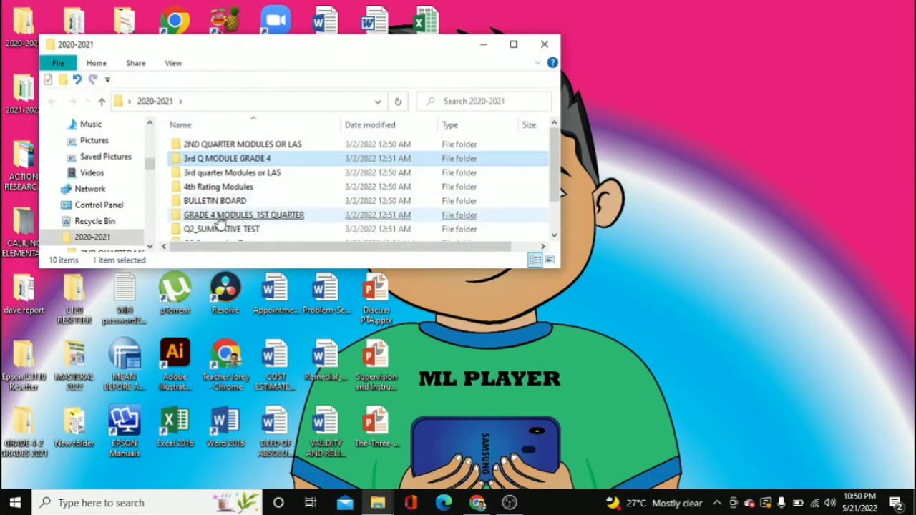
{"action": "left_click", "coordinate": [239, 193]}
{"action": "double_click", "coordinate": [236, 190]}
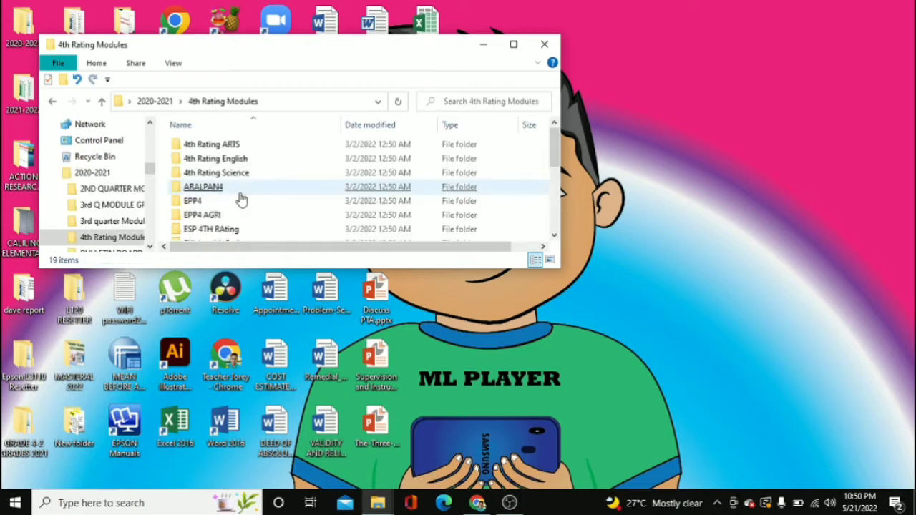
{"action": "double_click", "coordinate": [225, 189]}
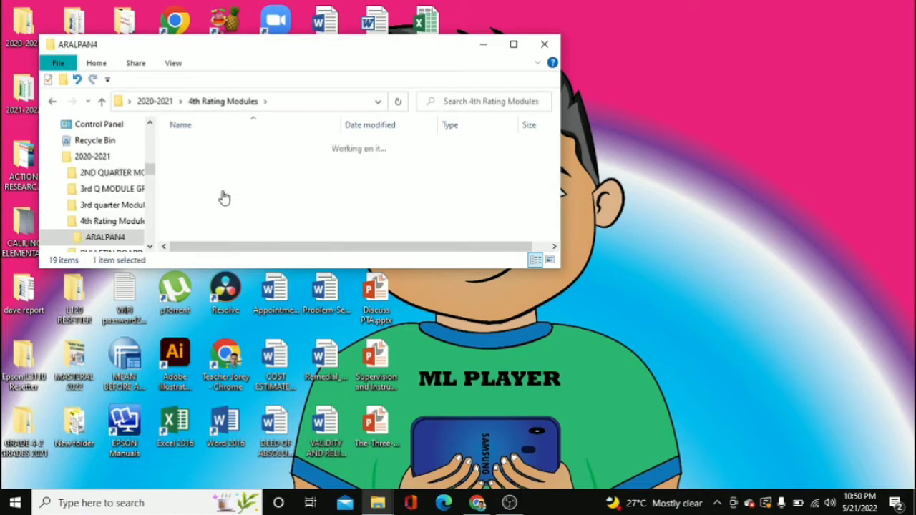
{"action": "left_click", "coordinate": [512, 45]}
{"action": "left_click", "coordinate": [269, 120]}
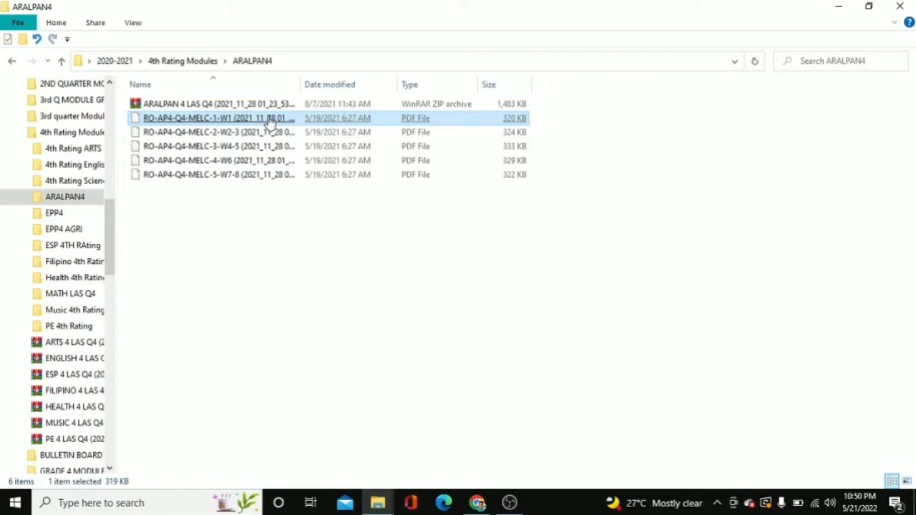
{"action": "right_click", "coordinate": [270, 122]}
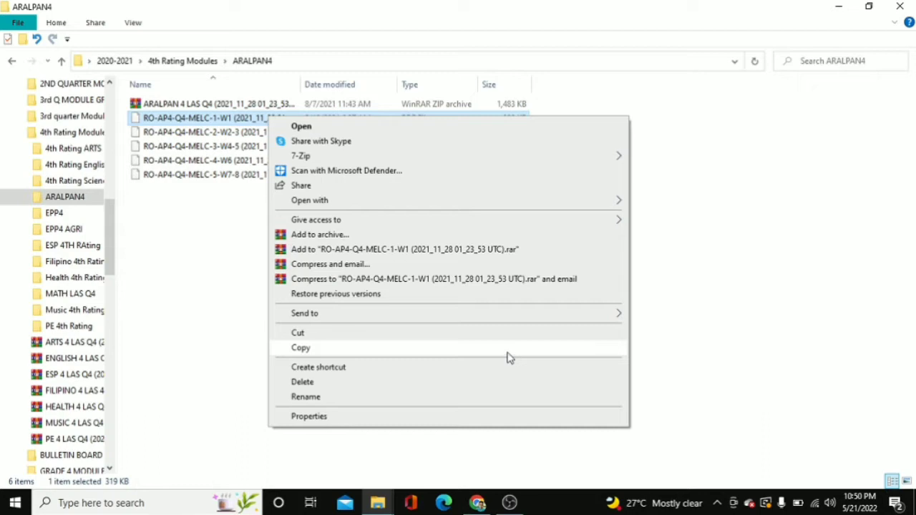
Preview the MELC-1-W1 Week 1 module in Edge, then minimize the viewer
{"action": "left_click", "coordinate": [315, 127]}
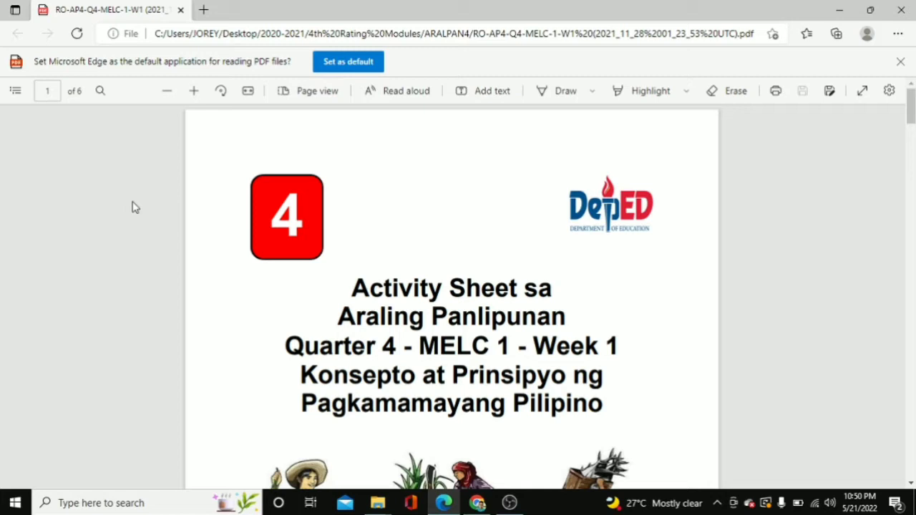
{"action": "left_click", "coordinate": [837, 11]}
Restore the Downloads window, enter the 'adobe acrobat' folder and launch AcroRdrDC.exe
{"action": "left_click", "coordinate": [838, 9]}
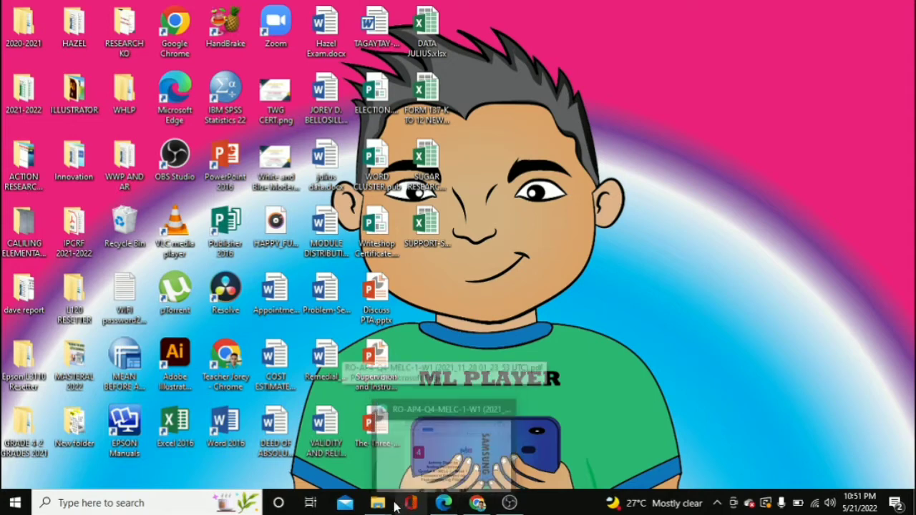
{"action": "mouse_move", "coordinate": [377, 504]}
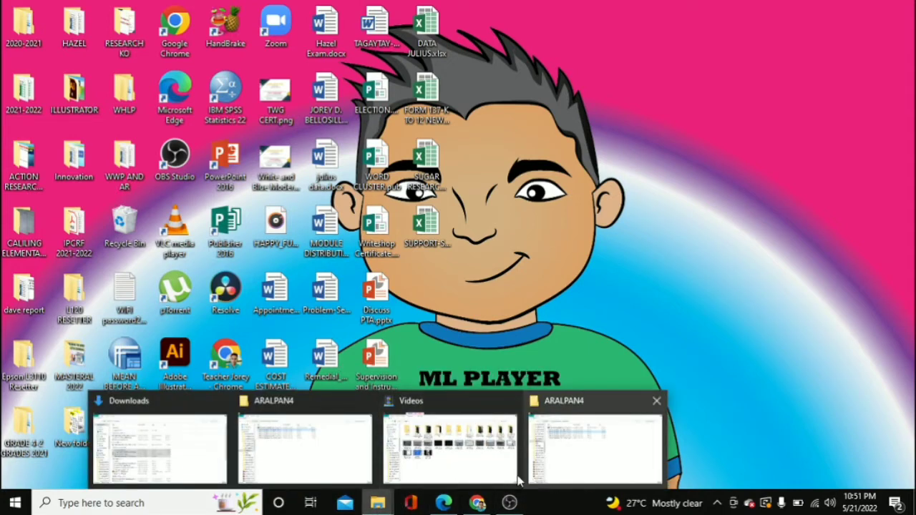
{"action": "mouse_move", "coordinate": [160, 449]}
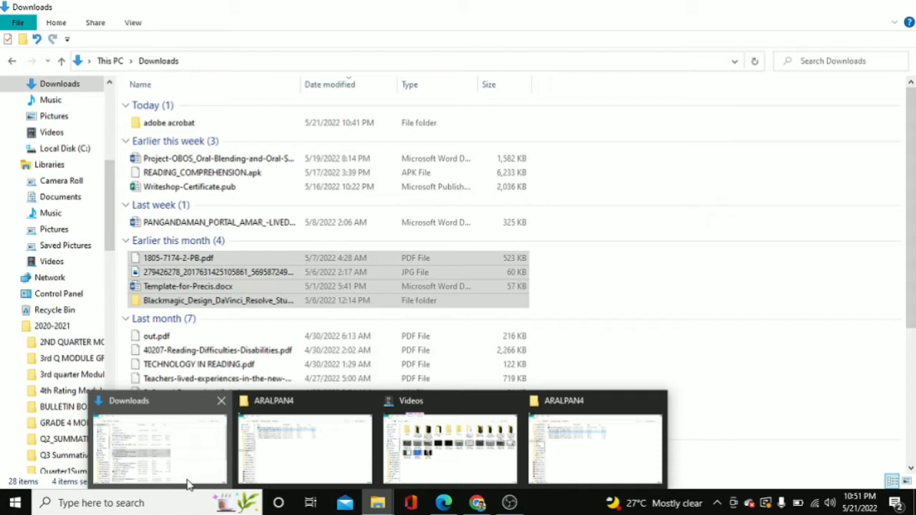
{"action": "left_click", "coordinate": [188, 483]}
{"action": "left_click", "coordinate": [351, 140]}
{"action": "double_click", "coordinate": [365, 124]}
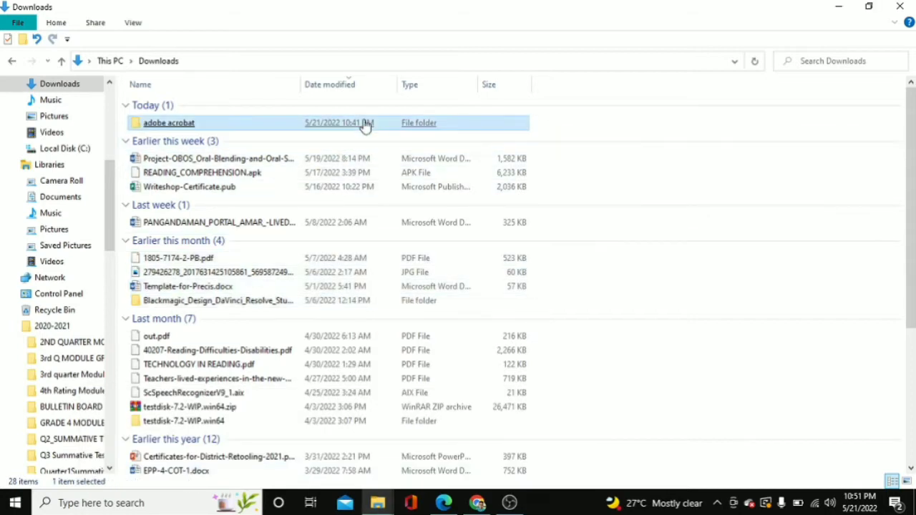
{"action": "left_click", "coordinate": [323, 106]}
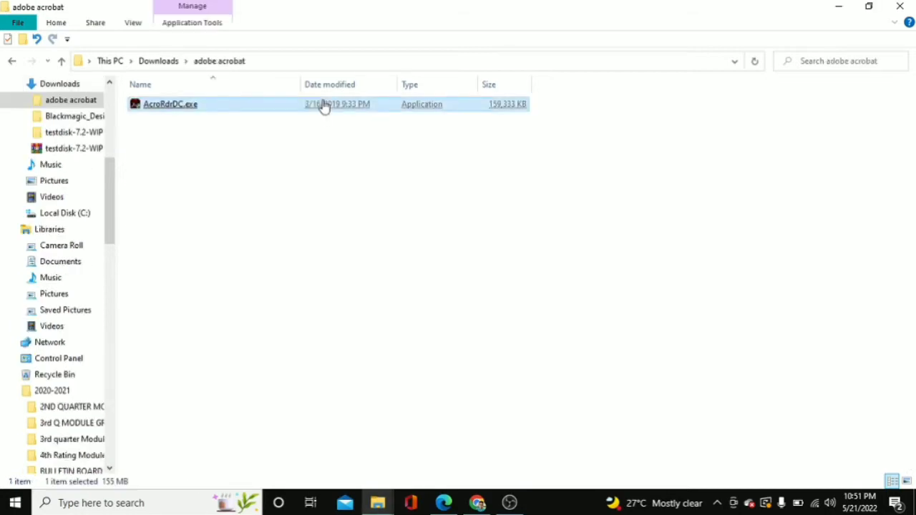
{"action": "double_click", "coordinate": [323, 106]}
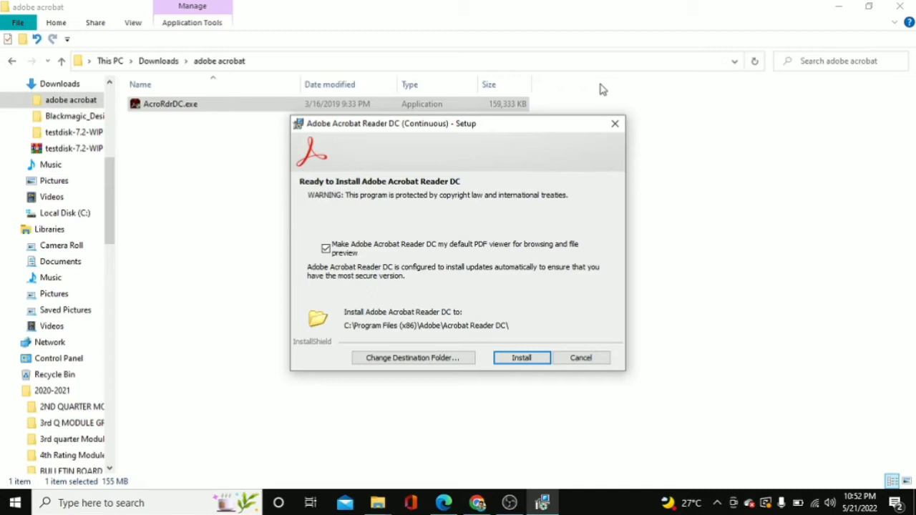
Start the Acrobat Reader DC installation and minimize File Explorer
{"action": "left_click", "coordinate": [517, 361]}
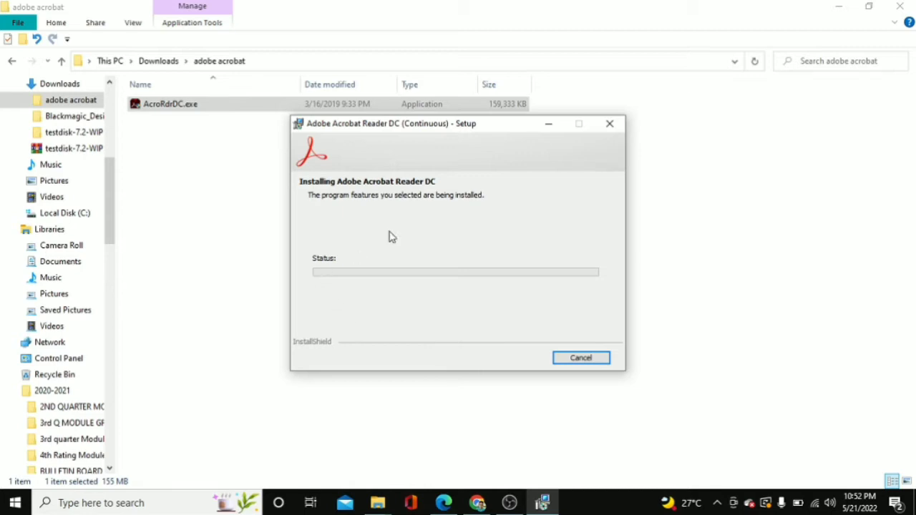
{"action": "left_click", "coordinate": [837, 7]}
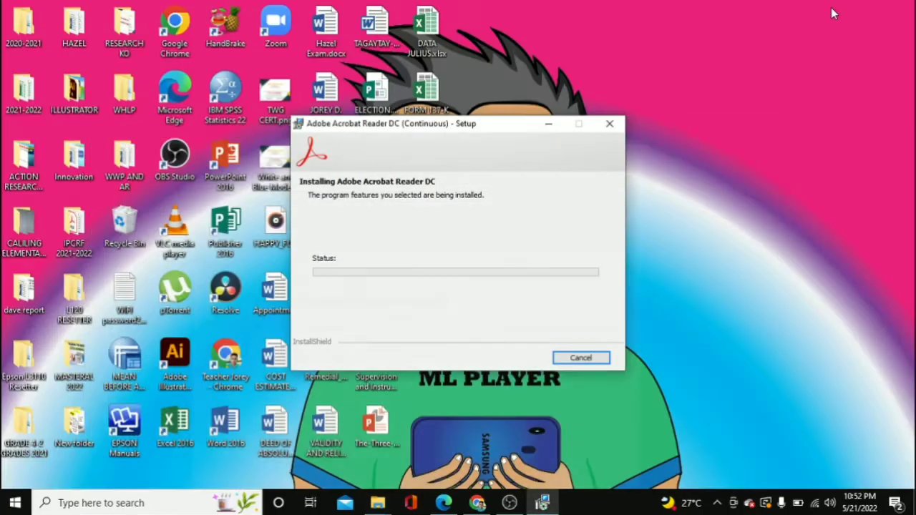
{"action": "left_click", "coordinate": [720, 94]}
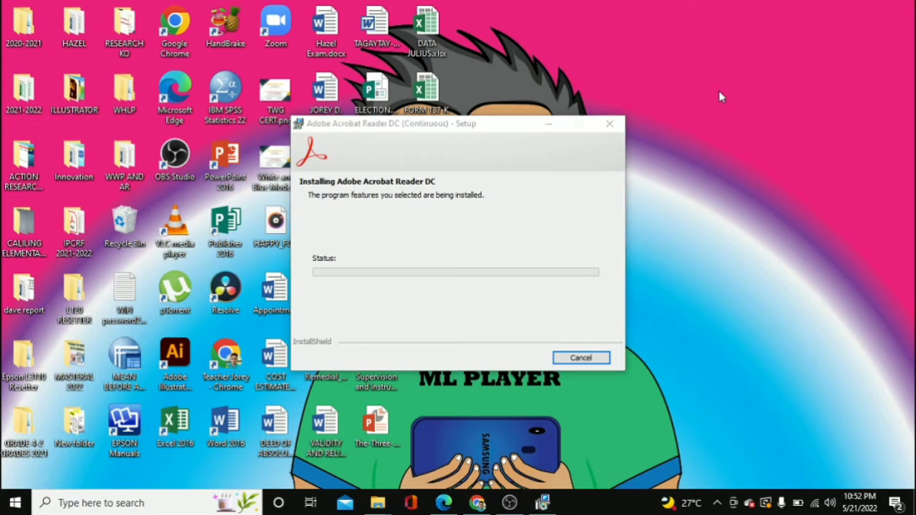
Refresh the desktop twice while the installer copies files
{"action": "right_click", "coordinate": [724, 132]}
{"action": "left_click", "coordinate": [725, 134]}
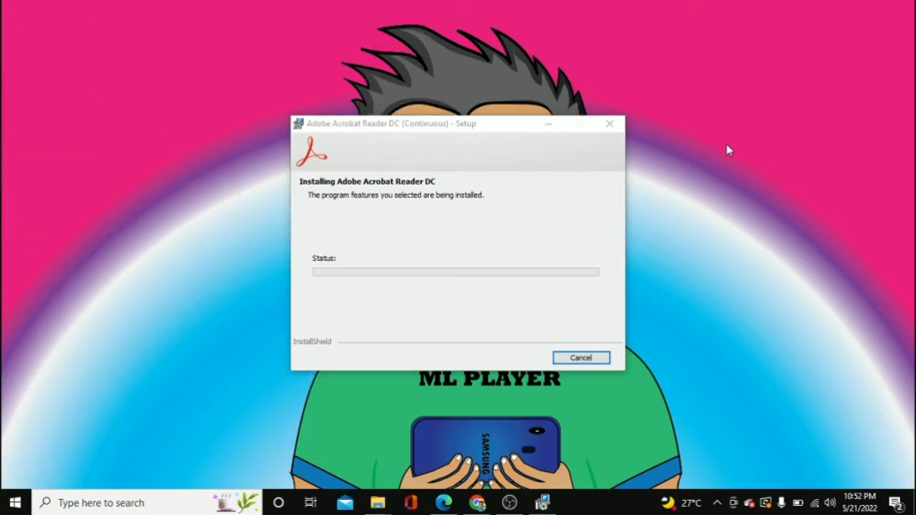
{"action": "right_click", "coordinate": [727, 147]}
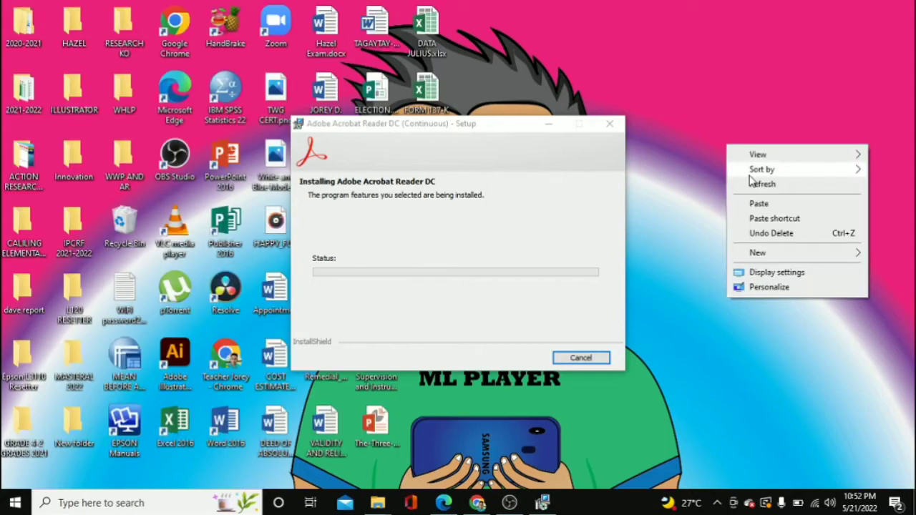
{"action": "left_click", "coordinate": [751, 183]}
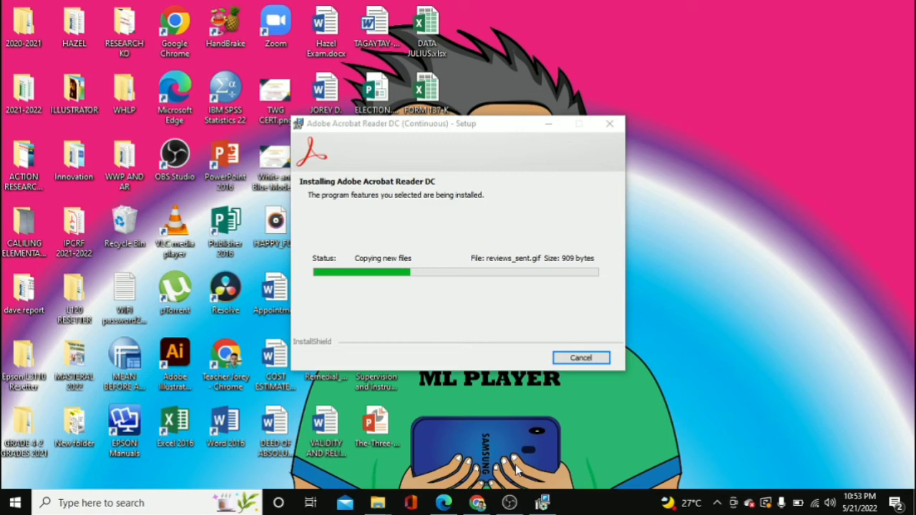
Maximize Chrome's Google Drive view and check the adobe acrobat folder's actions, then minimize it
{"action": "left_click", "coordinate": [477, 503]}
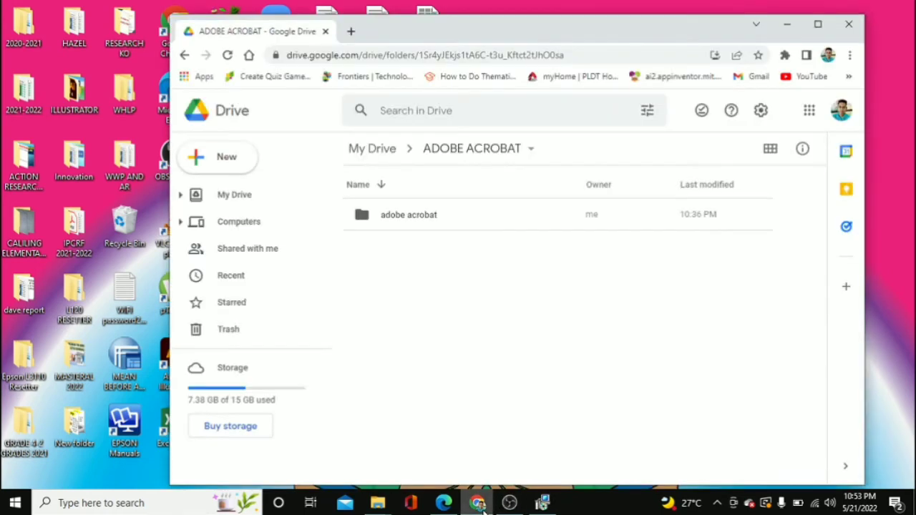
{"action": "left_click", "coordinate": [818, 24]}
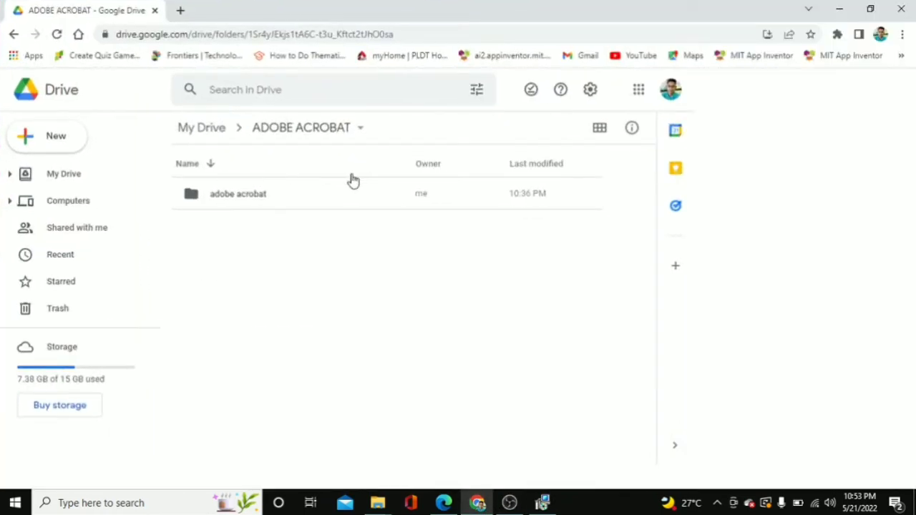
{"action": "right_click", "coordinate": [296, 198]}
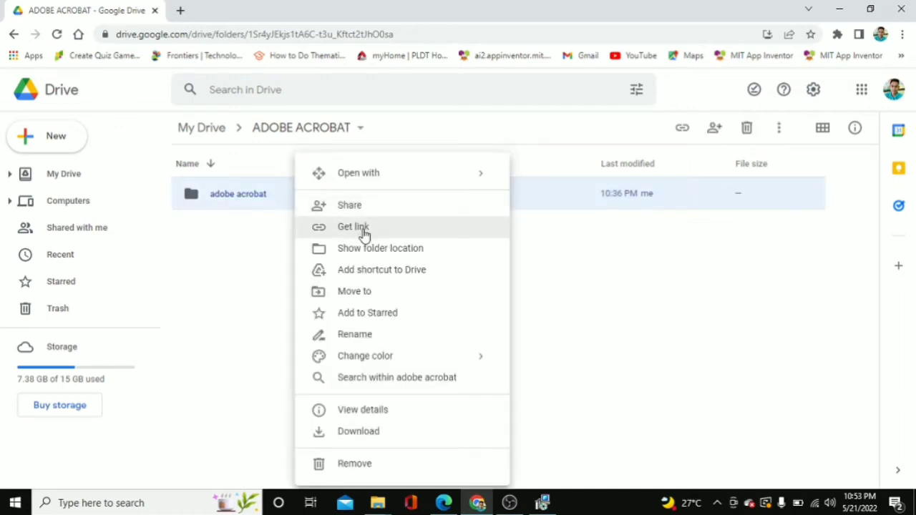
{"action": "left_click", "coordinate": [833, 8]}
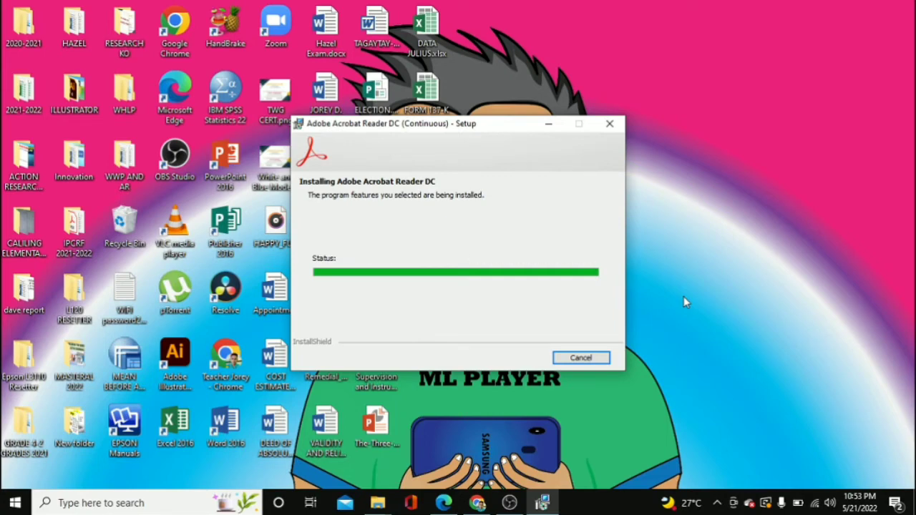
Return to the adobe acrobat File Explorer window from the taskbar
{"action": "left_click", "coordinate": [478, 503]}
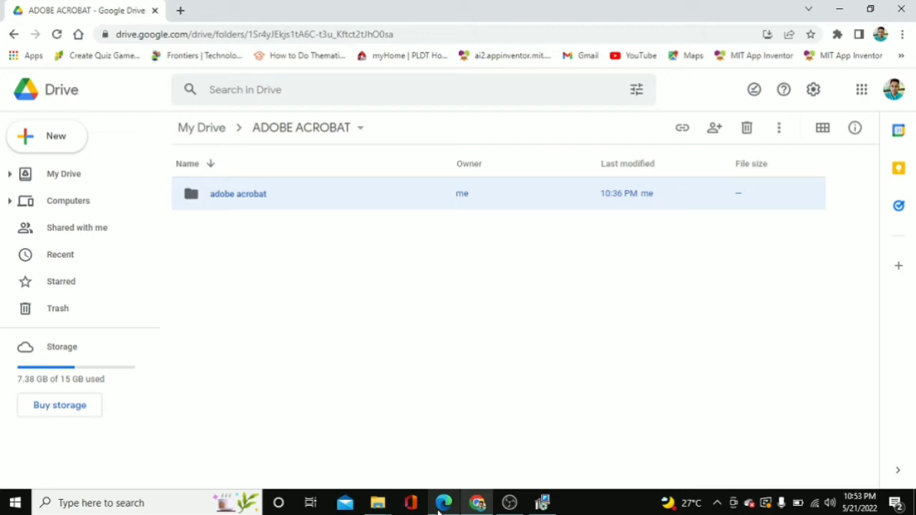
{"action": "left_click", "coordinate": [378, 504]}
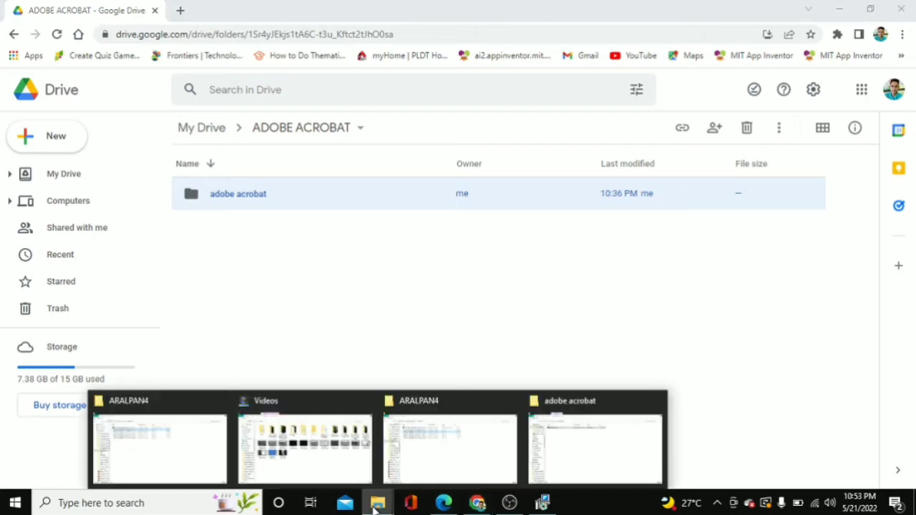
{"action": "left_click", "coordinate": [553, 437]}
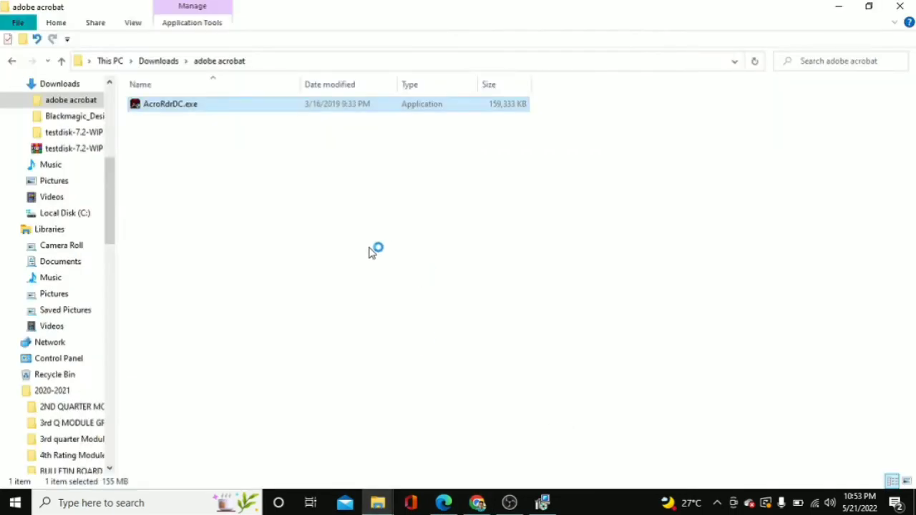
View AcroRdrDC.exe's Properties, then minimize Explorer and Chrome to reveal Setup Completed
{"action": "double_click", "coordinate": [462, 109]}
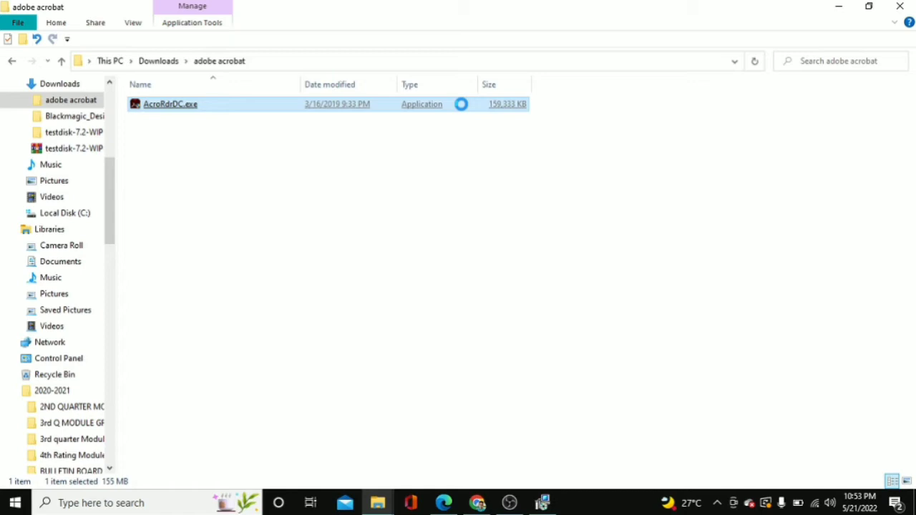
{"action": "right_click", "coordinate": [462, 104]}
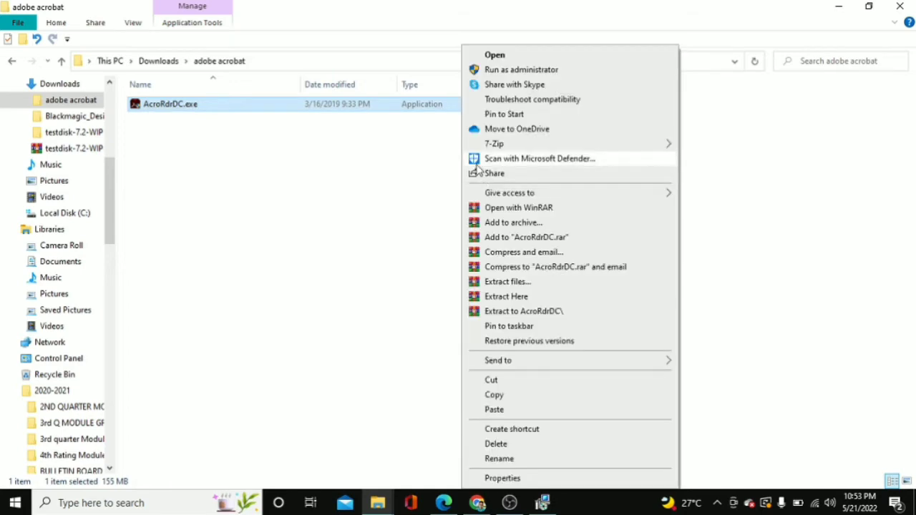
{"action": "left_click", "coordinate": [501, 478]}
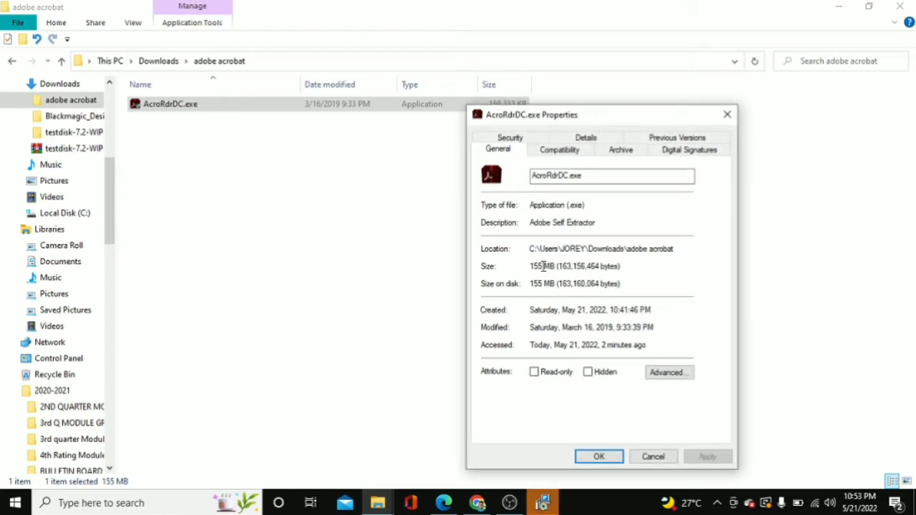
{"action": "left_click", "coordinate": [728, 116]}
{"action": "left_click", "coordinate": [839, 6]}
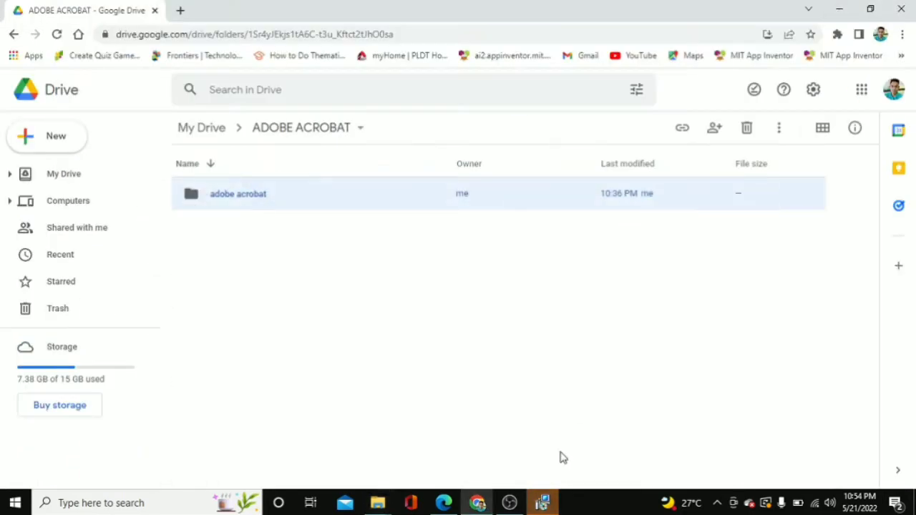
{"action": "left_click", "coordinate": [842, 7]}
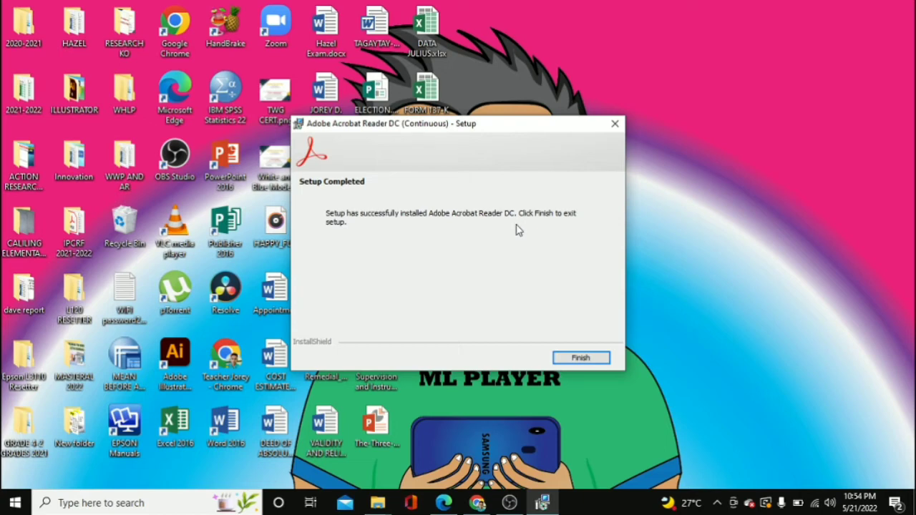
Click Finish on the Setup Completed screen to exit the Acrobat Reader DC installer
{"action": "left_click", "coordinate": [571, 361]}
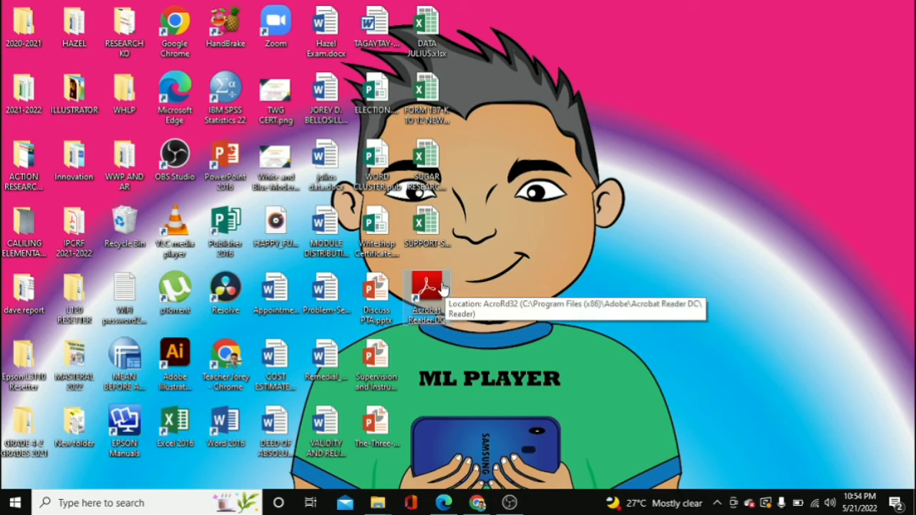
{"action": "mouse_move", "coordinate": [377, 503]}
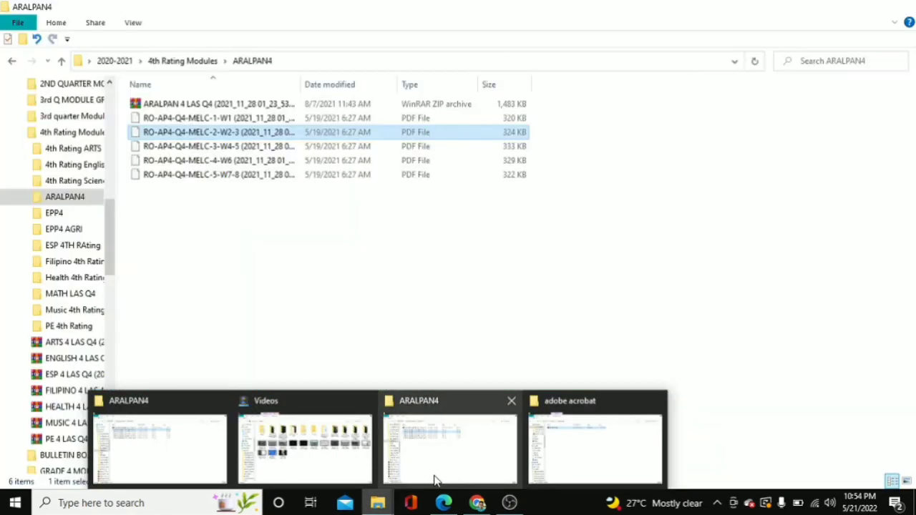
Open MELC-1-W1 from the ARALPAN4 folder with Adobe Acrobat Reader DC
{"action": "left_click", "coordinate": [436, 478]}
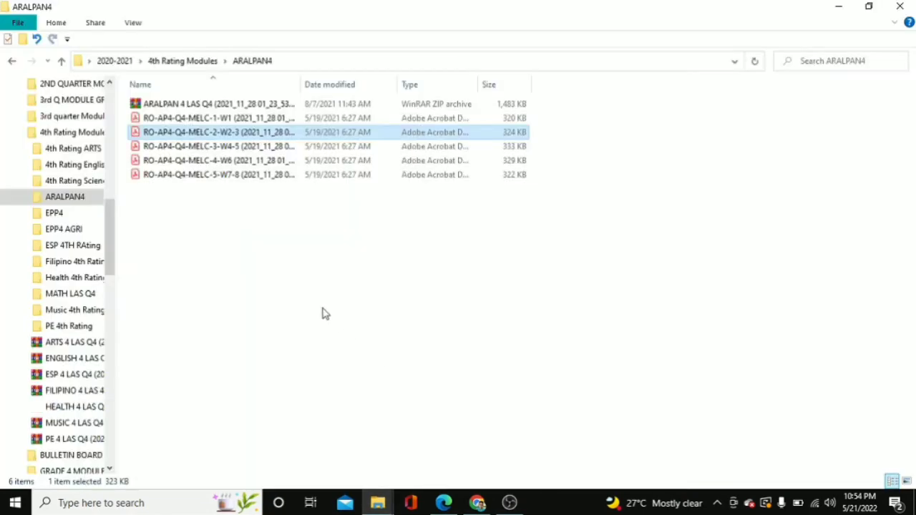
{"action": "left_click", "coordinate": [166, 121]}
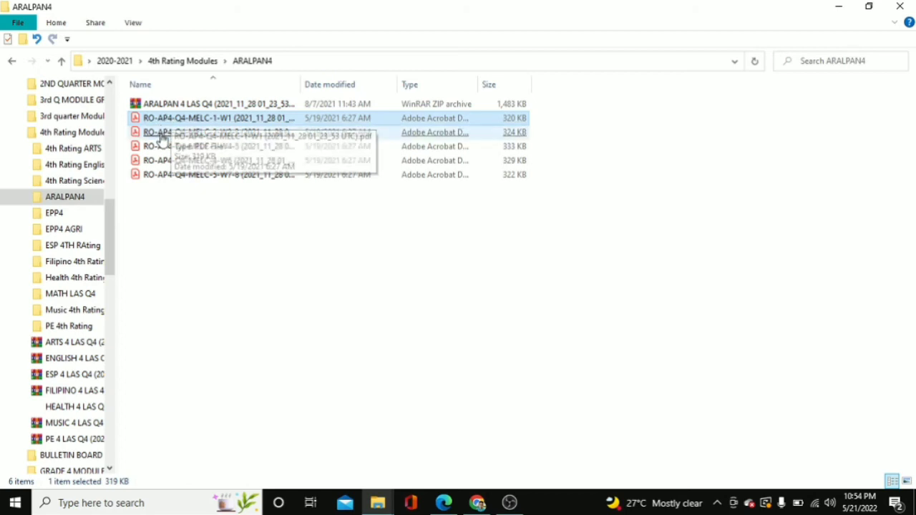
{"action": "left_click", "coordinate": [162, 137]}
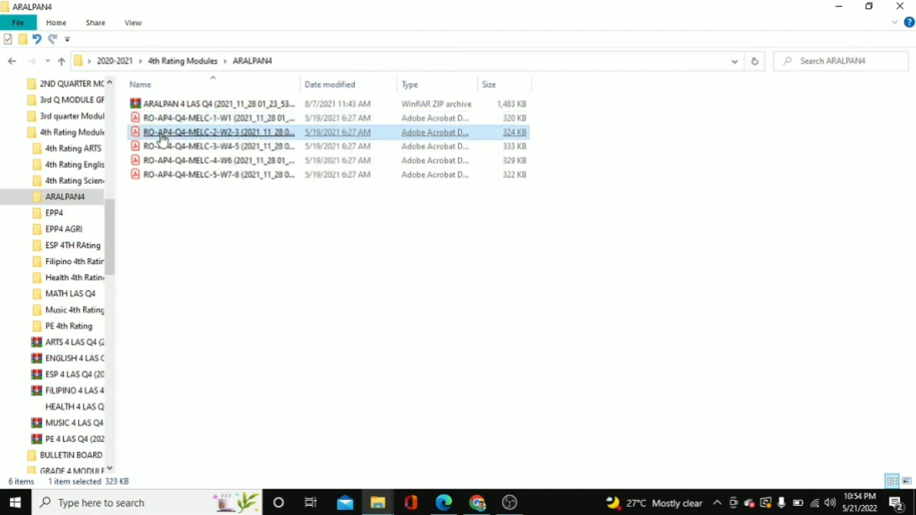
{"action": "left_click", "coordinate": [237, 119]}
{"action": "left_click", "coordinate": [223, 136]}
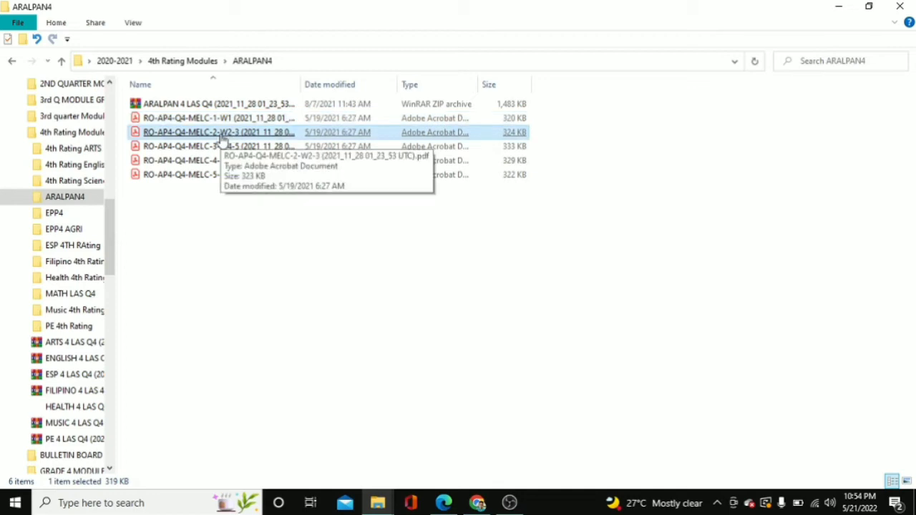
{"action": "left_click", "coordinate": [248, 119]}
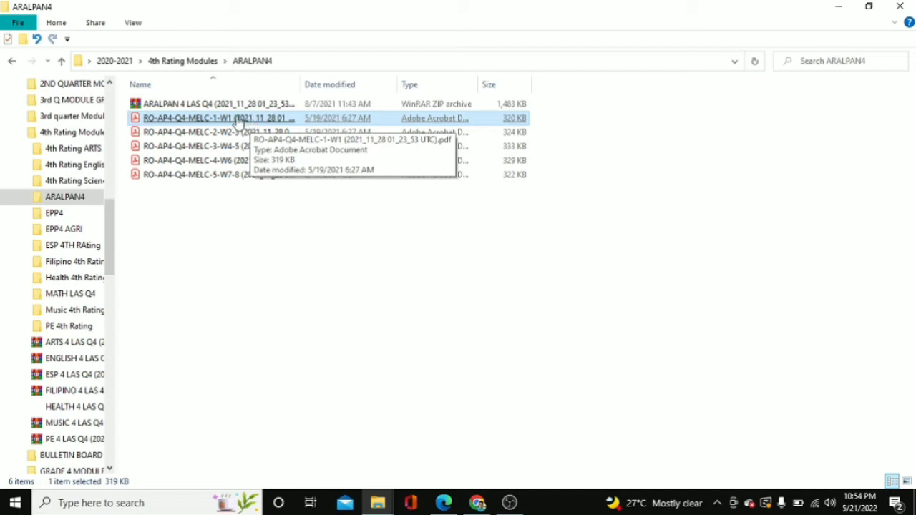
{"action": "right_click", "coordinate": [239, 120]}
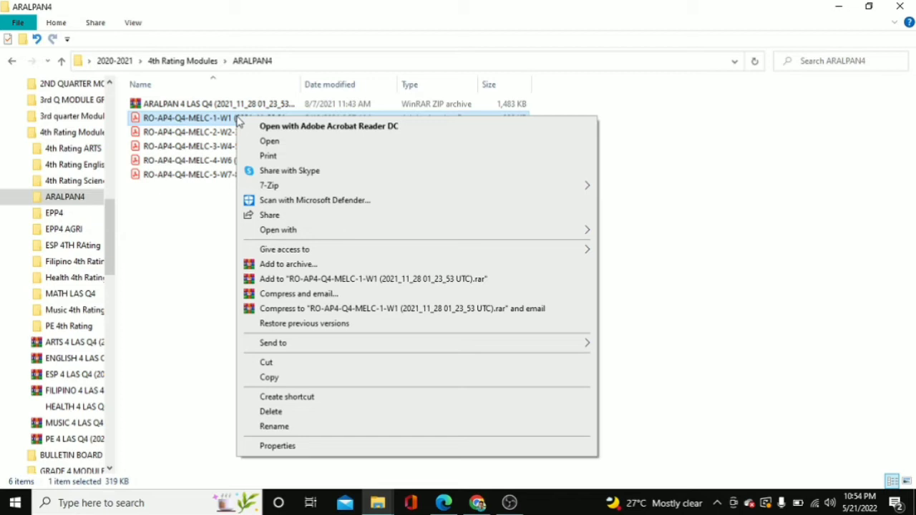
{"action": "left_click", "coordinate": [272, 127]}
Choose Booklet page handling in the Print dialog, recheck it, and close without printing
{"action": "left_click", "coordinate": [272, 131]}
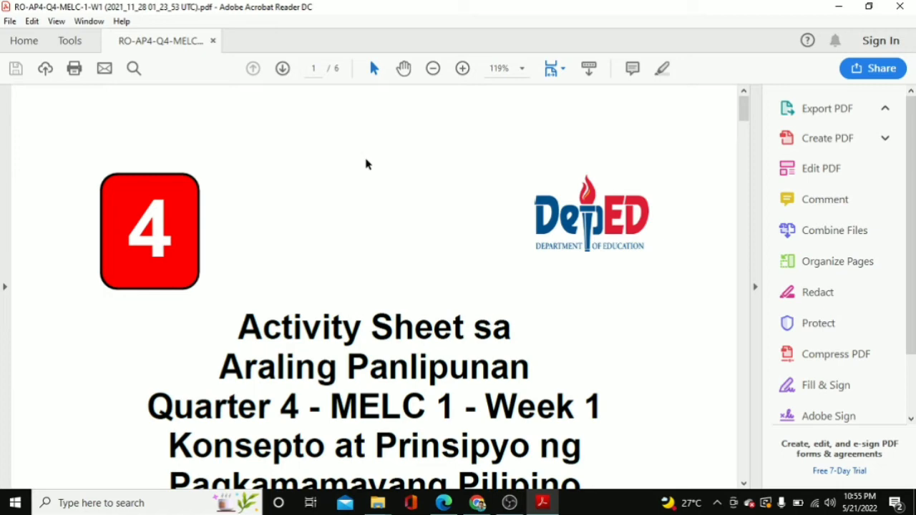
{"action": "key", "text": "ctrl+p"}
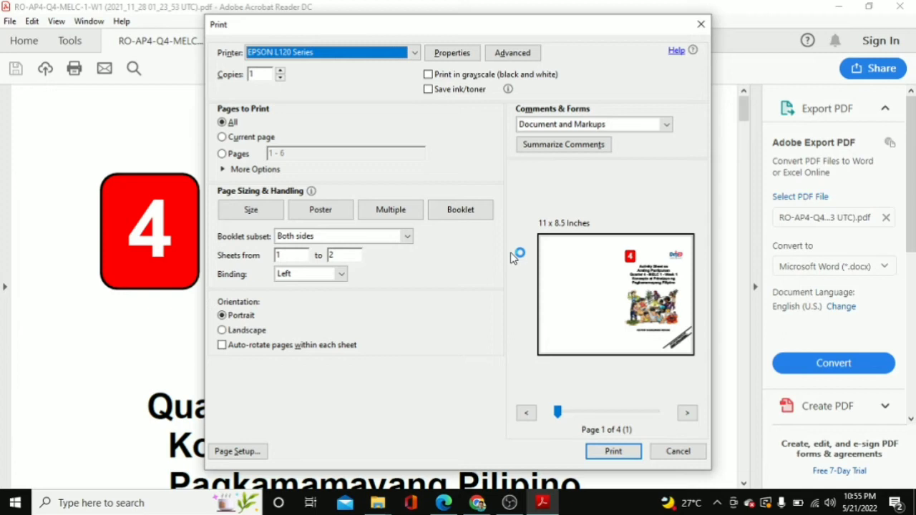
{"action": "left_click", "coordinate": [472, 212]}
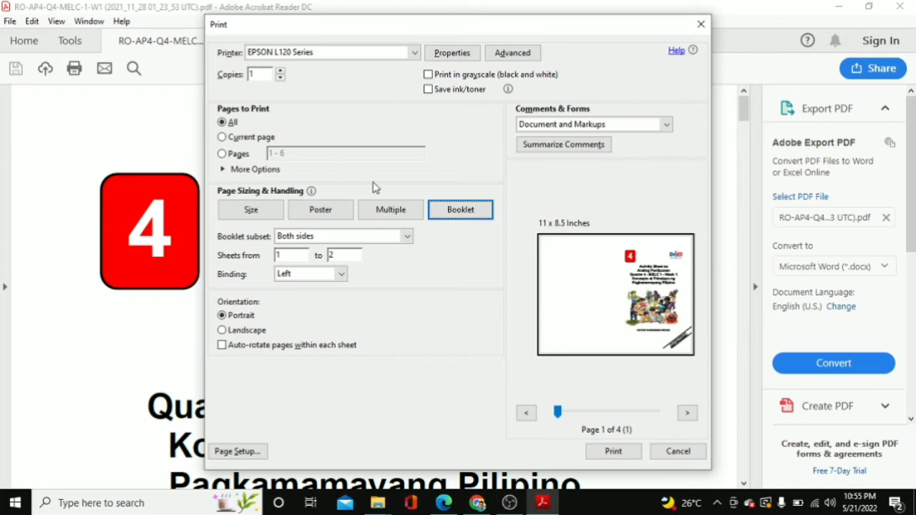
{"action": "left_click", "coordinate": [701, 25]}
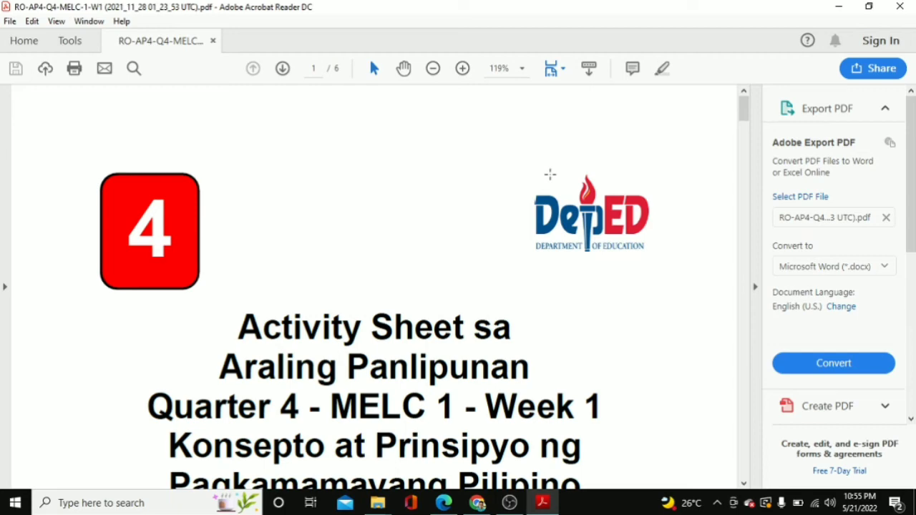
{"action": "key", "text": "ctrl+p"}
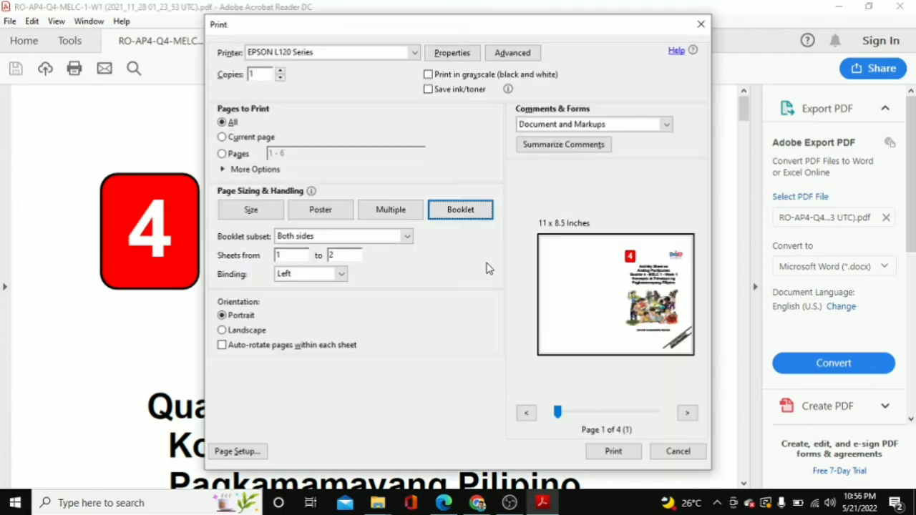
{"action": "left_click", "coordinate": [701, 24]}
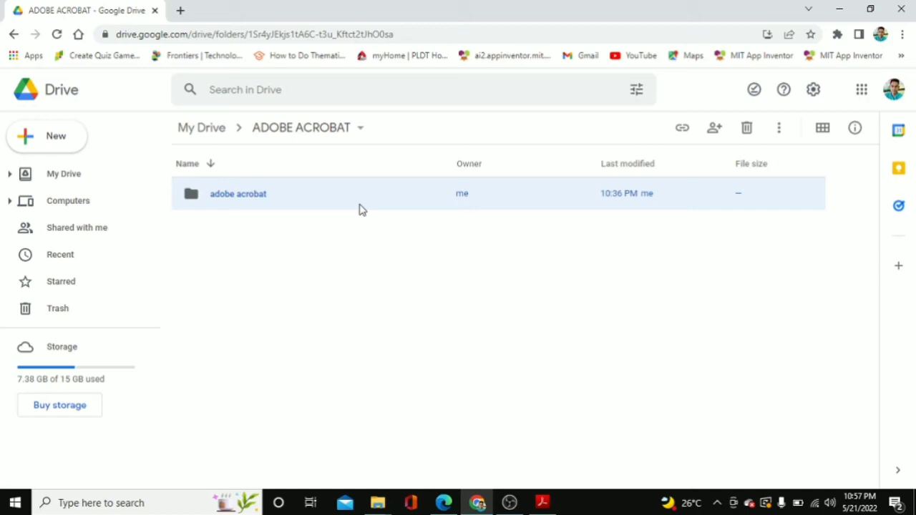
Give the adobe acrobat Drive folder an 'Anyone with the link' Editor link via Get link
{"action": "right_click", "coordinate": [304, 190]}
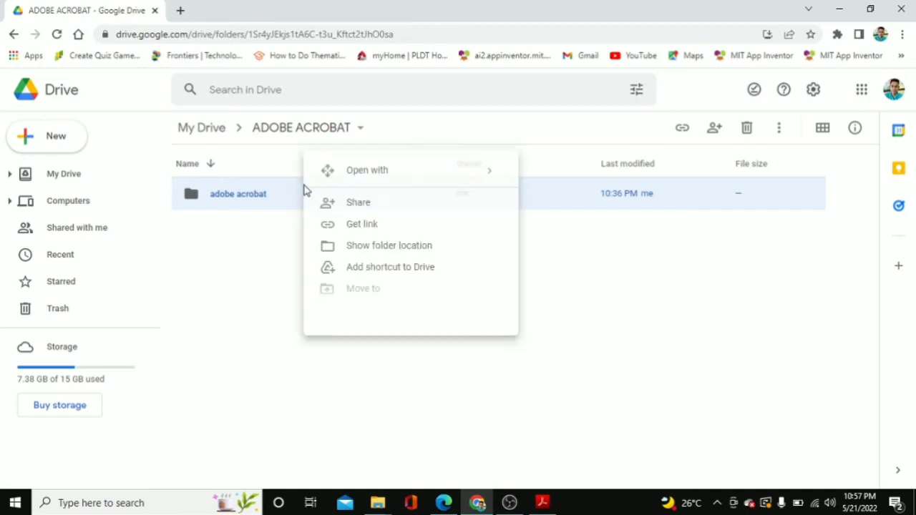
{"action": "left_click", "coordinate": [357, 228]}
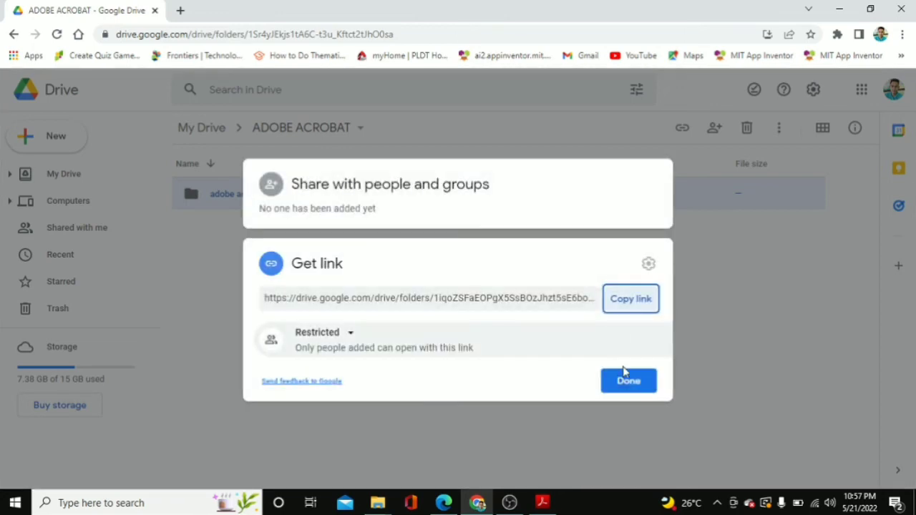
{"action": "left_click", "coordinate": [348, 333]}
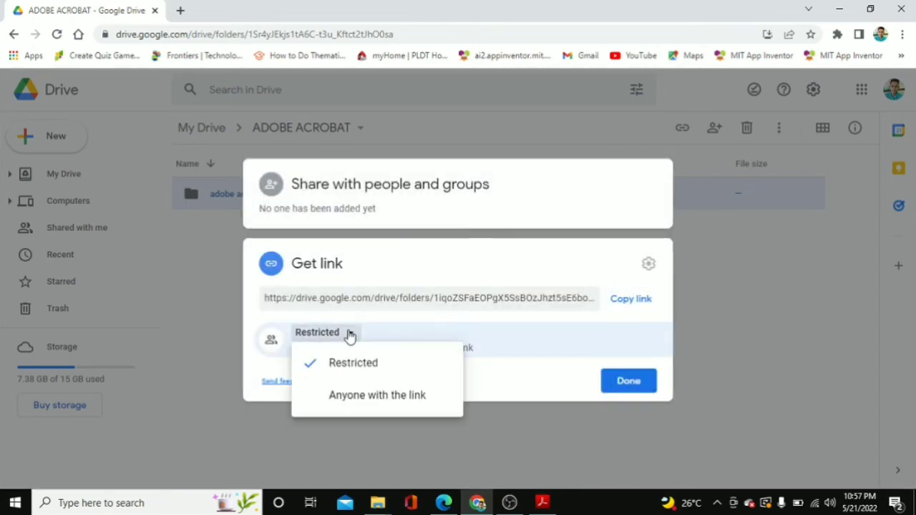
{"action": "left_click", "coordinate": [355, 396]}
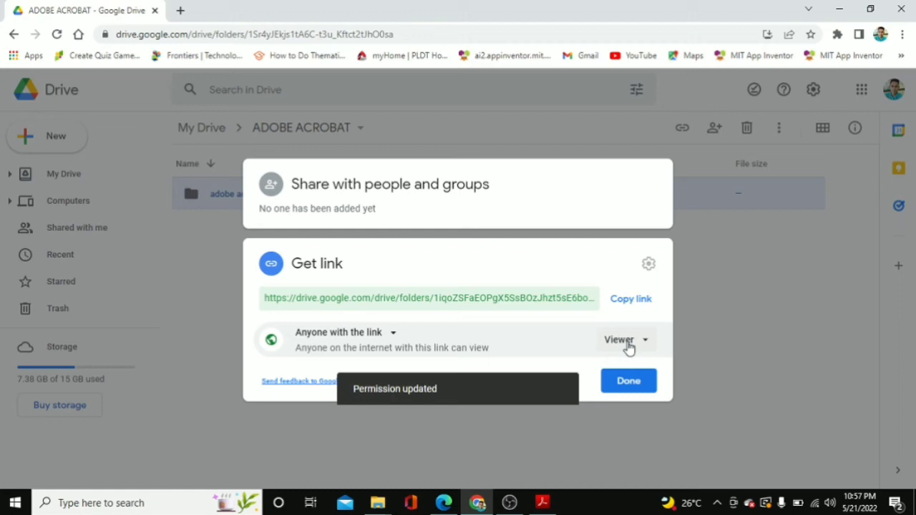
{"action": "left_click", "coordinate": [626, 342]}
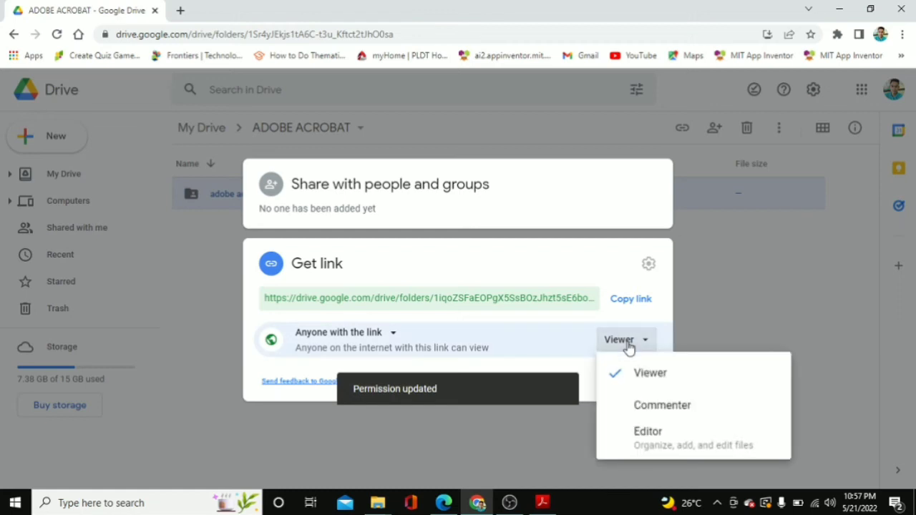
{"action": "left_click", "coordinate": [666, 438]}
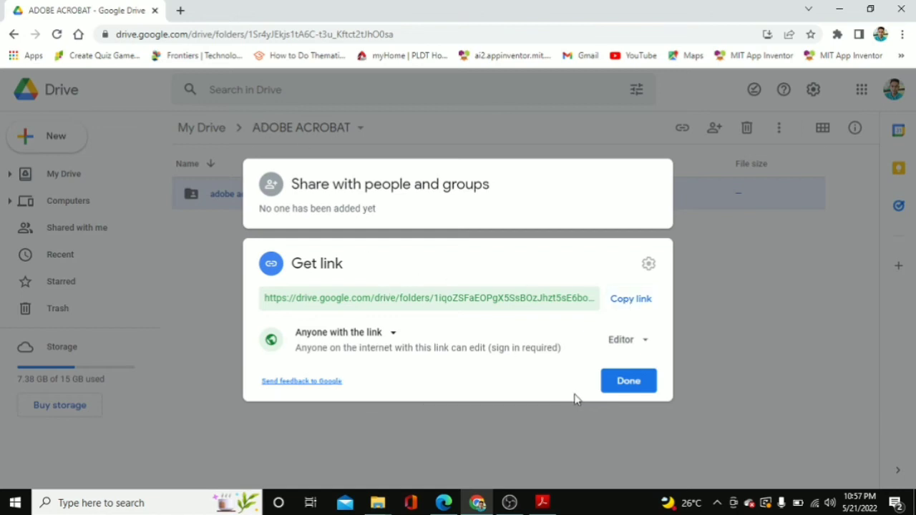
{"action": "left_click", "coordinate": [614, 389]}
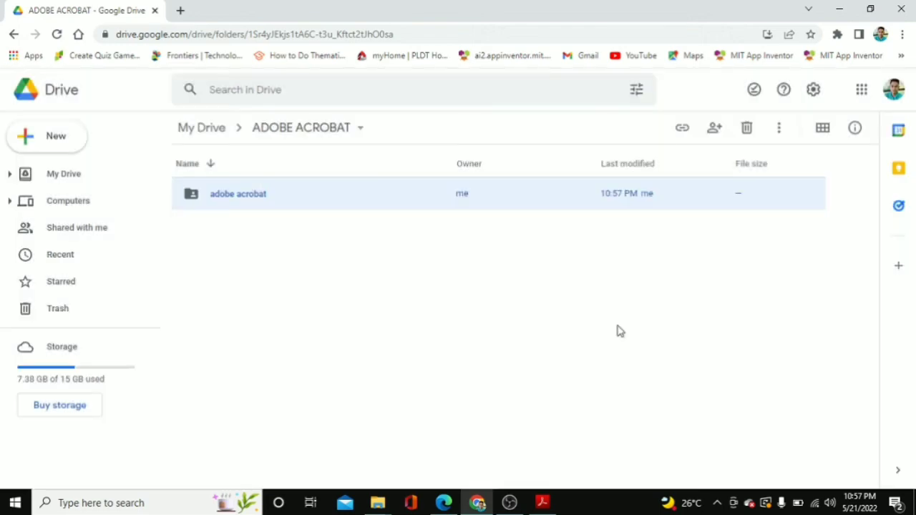
Minimize Chrome, close the Acrobat Reader PDF and ARALPAN4 folder, then refresh the desktop
{"action": "left_click", "coordinate": [840, 8]}
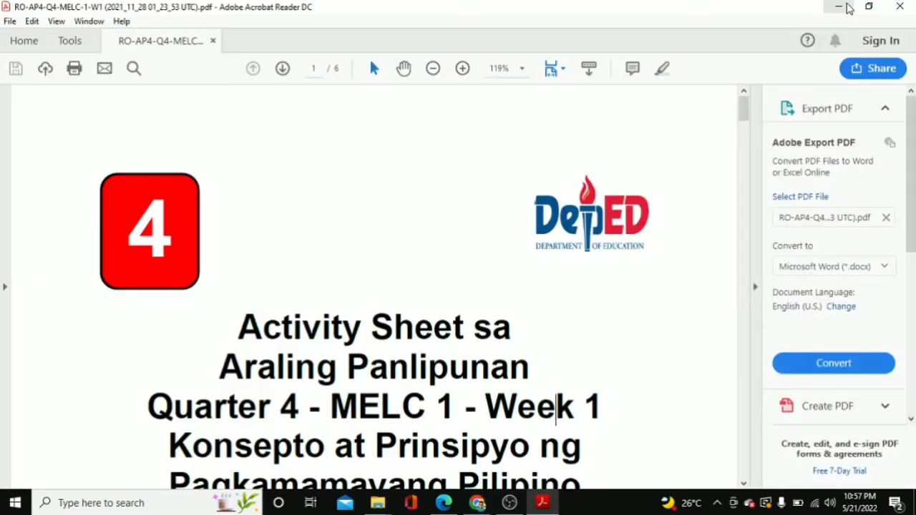
{"action": "left_click", "coordinate": [902, 7]}
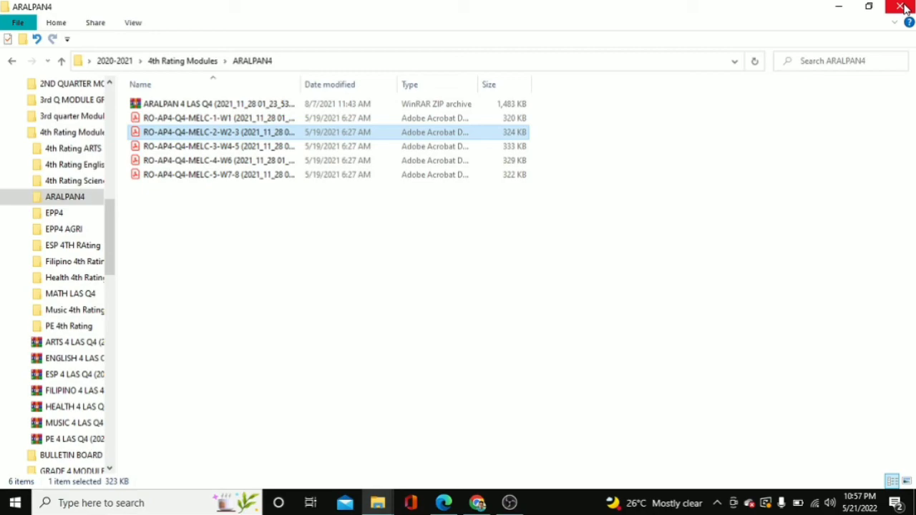
{"action": "left_click", "coordinate": [904, 7]}
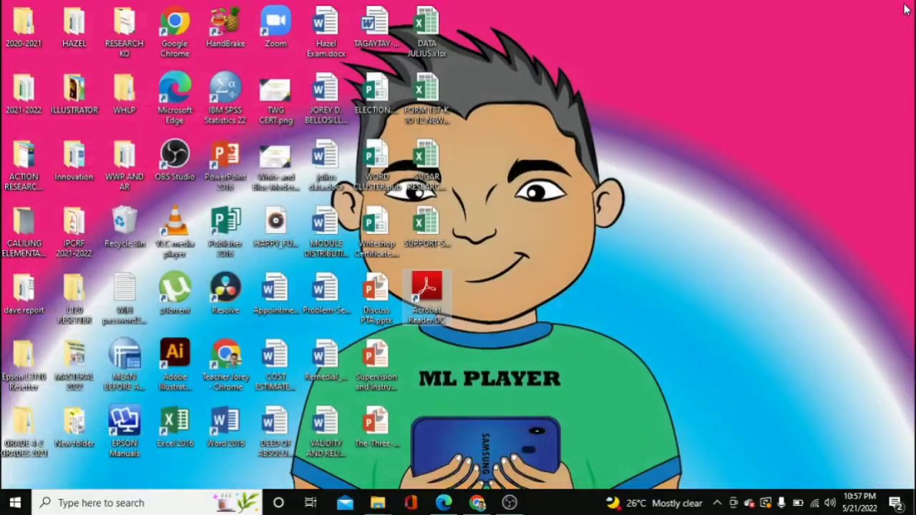
{"action": "right_click", "coordinate": [497, 114]}
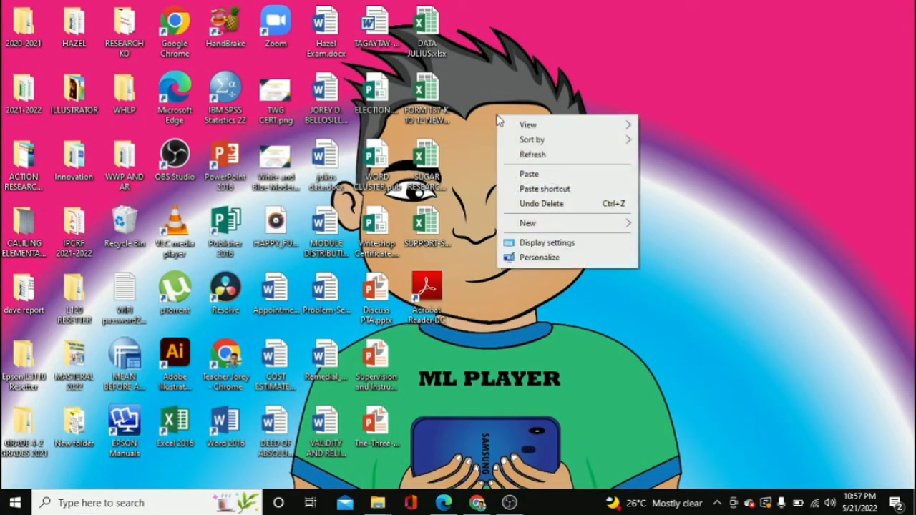
{"action": "left_click", "coordinate": [531, 152]}
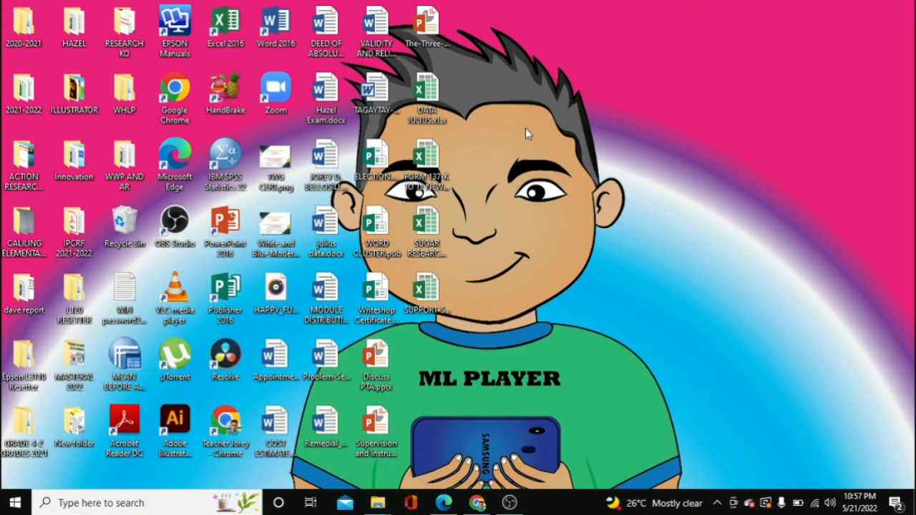